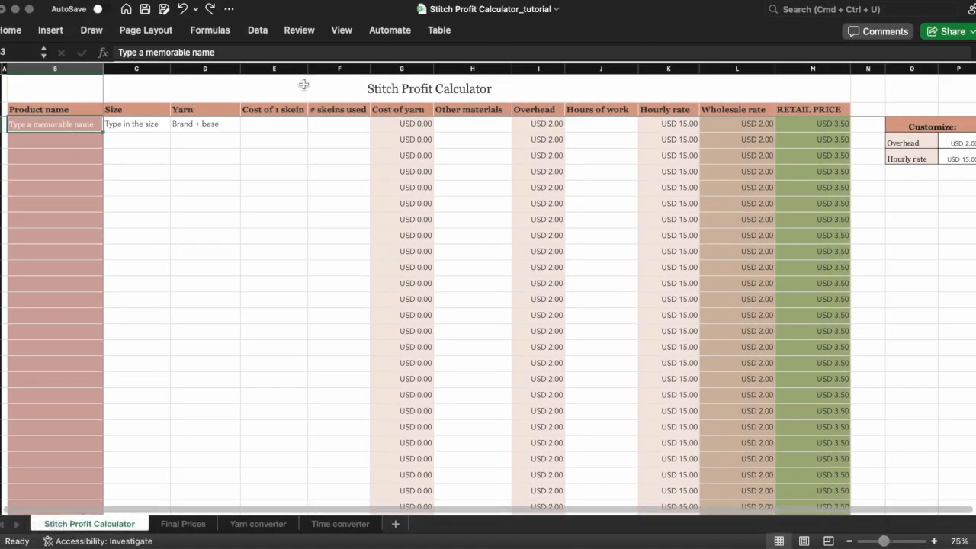
Review the Final Prices, Yarn converter and Time converter sheets and return to the Stitch Profit Calculator sheet.
left_click(814, 123)
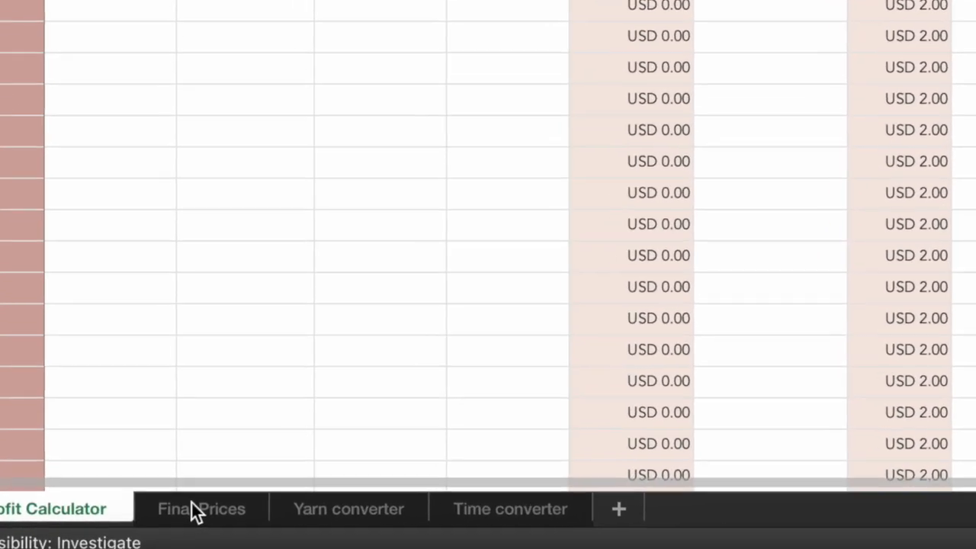
left_click(192, 507)
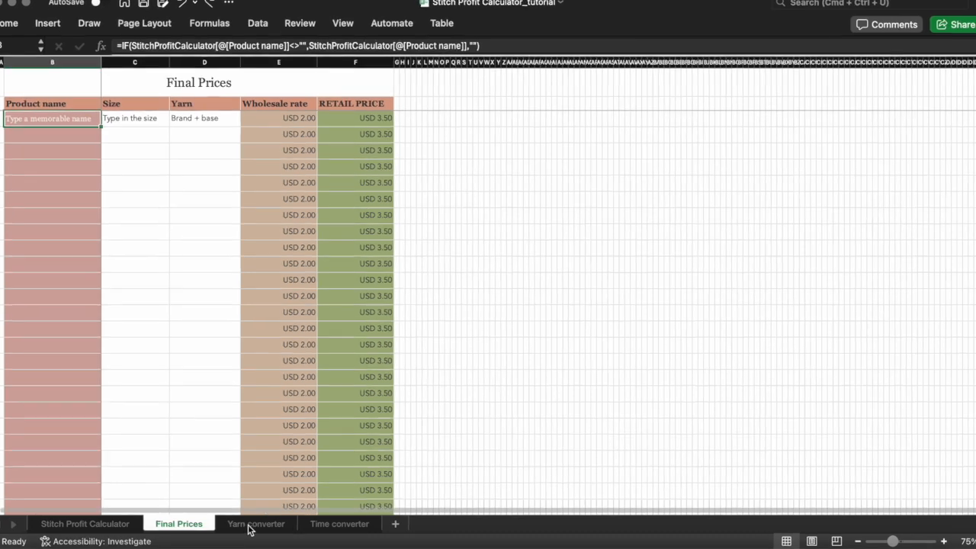
left_click(253, 526)
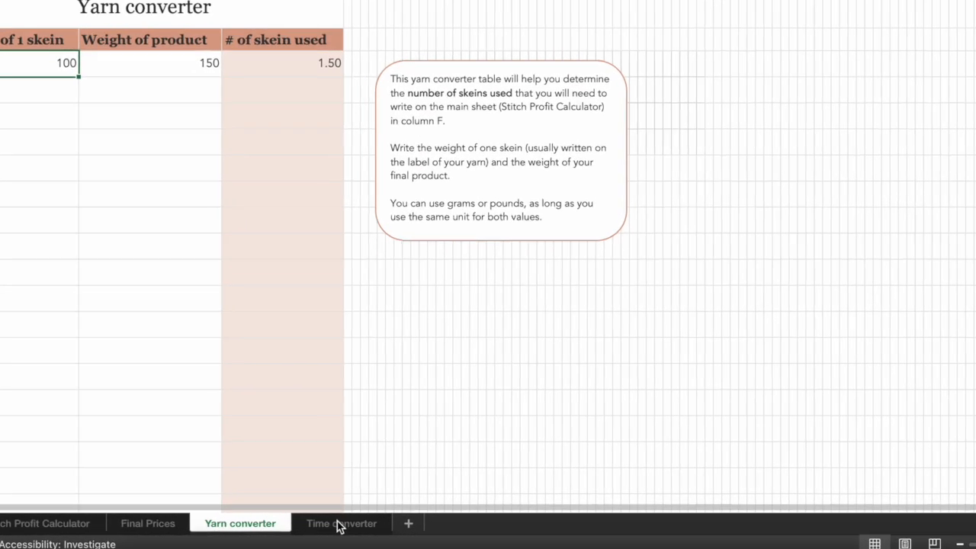
left_click(338, 523)
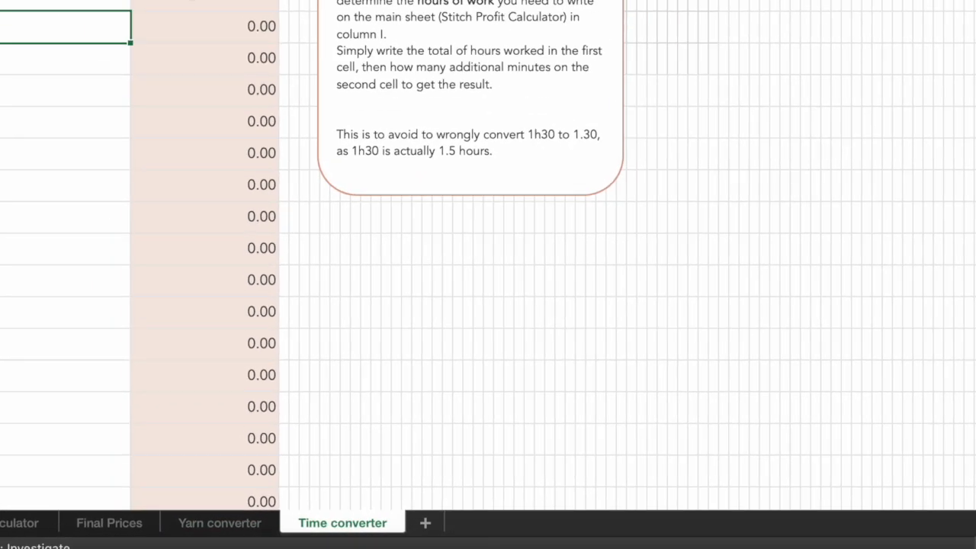
left_click(220, 131)
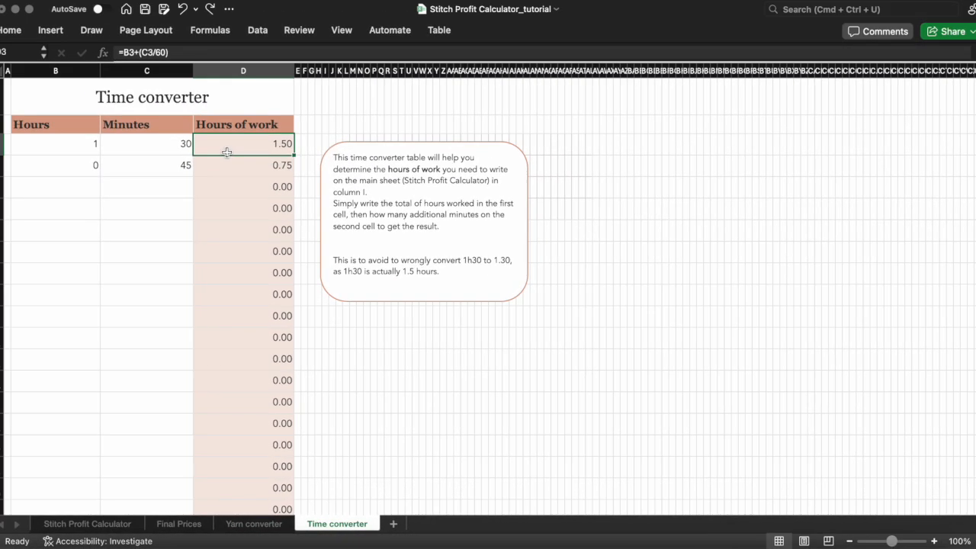
left_click(124, 159)
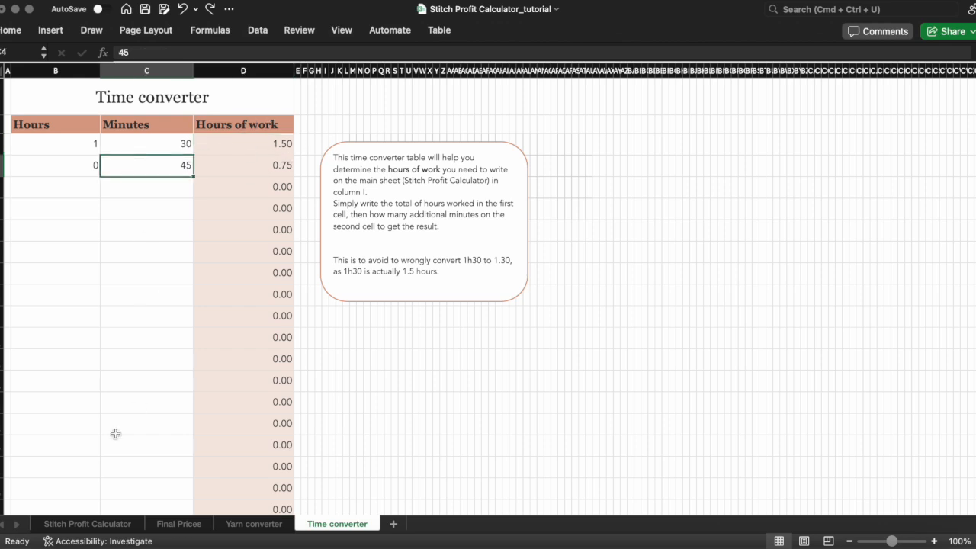
left_click(98, 525)
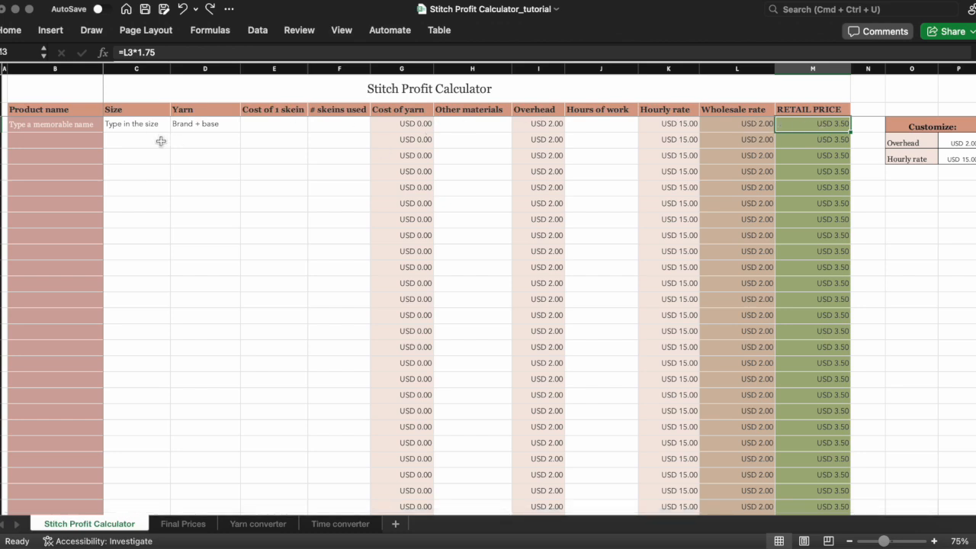
Fill the first product row with the name "Zermatt headband", size "Adult" and yarn "Malabrigo Rasta".
left_click(65, 127)
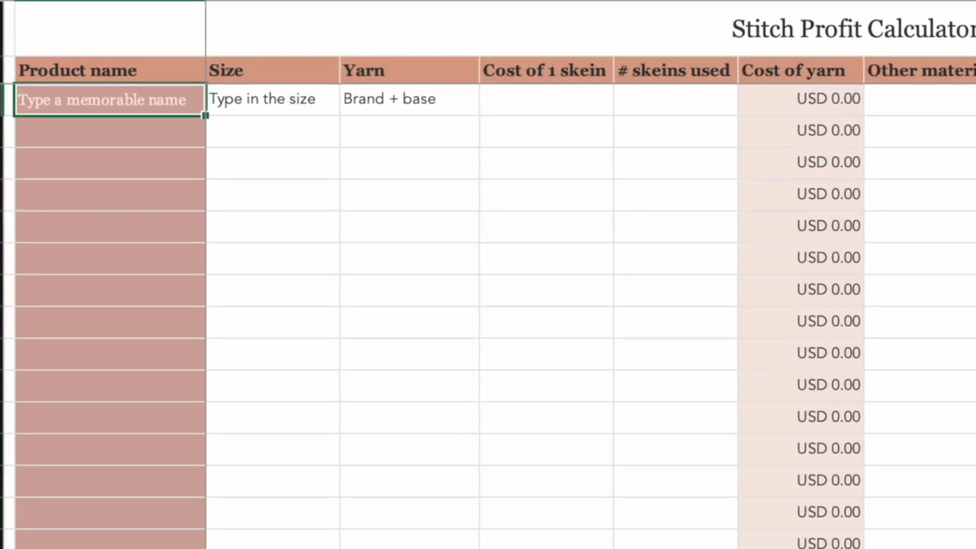
type("Zermatt headband")
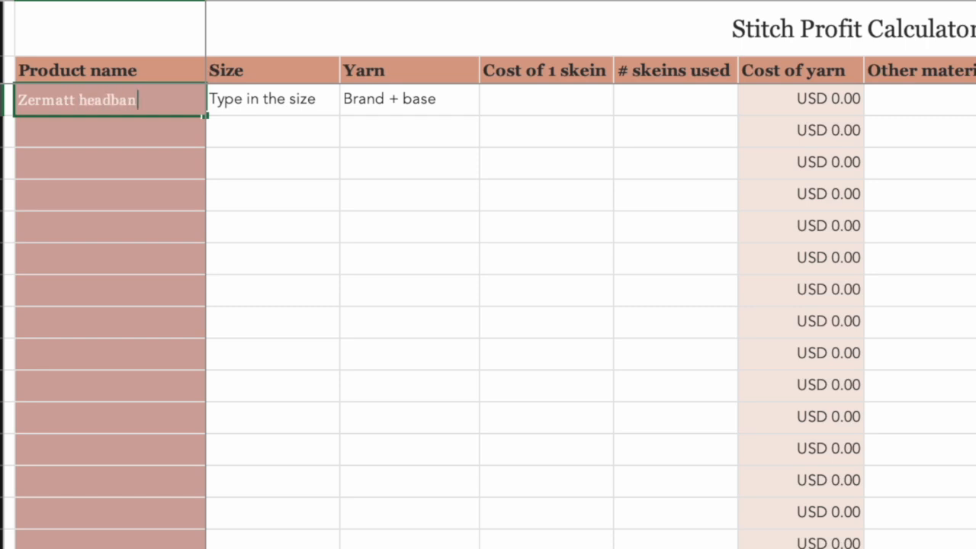
left_click(308, 99)
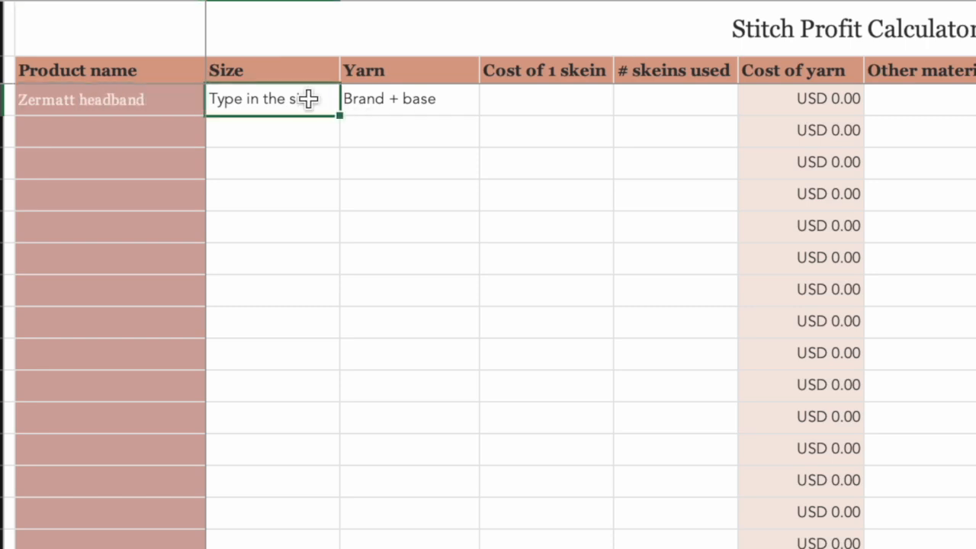
type("Adult")
left_click(381, 100)
type("Malab")
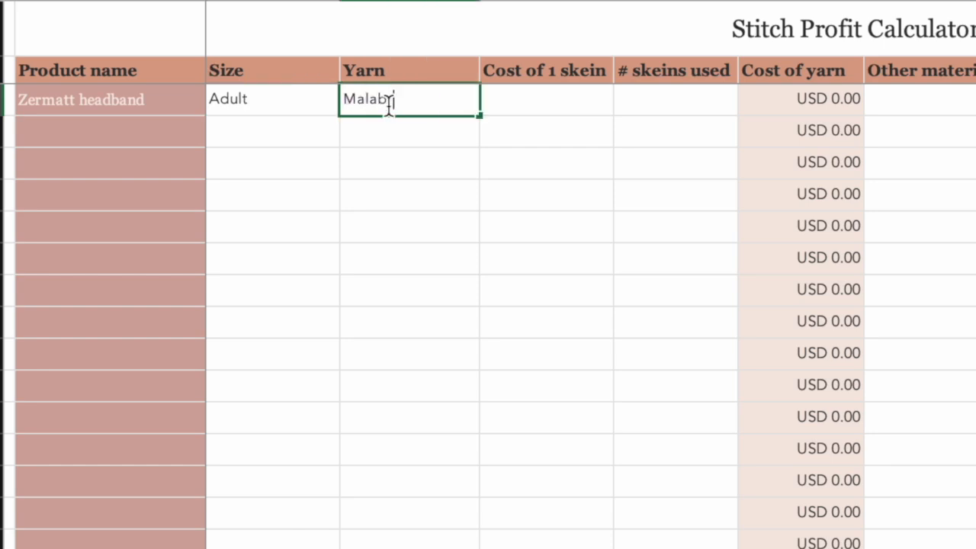
type("rigo Rasta")
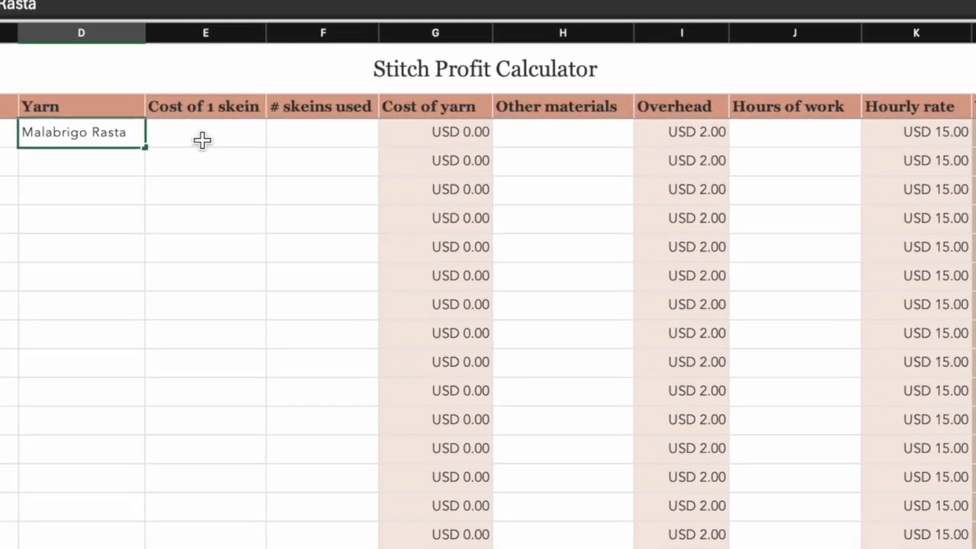
Enter 23 as the headband's cost of one skein and 0.5 as the number of skeins used.
left_click(273, 127)
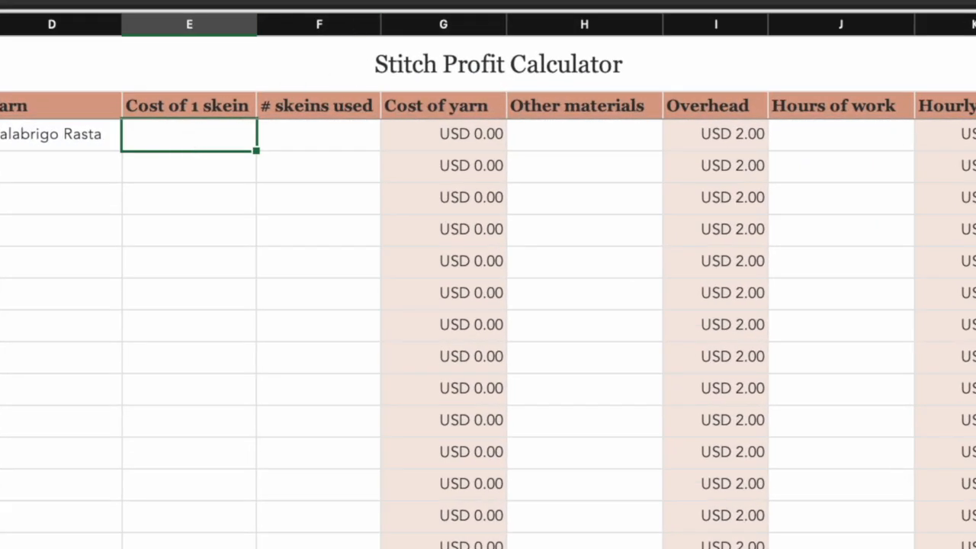
type("23")
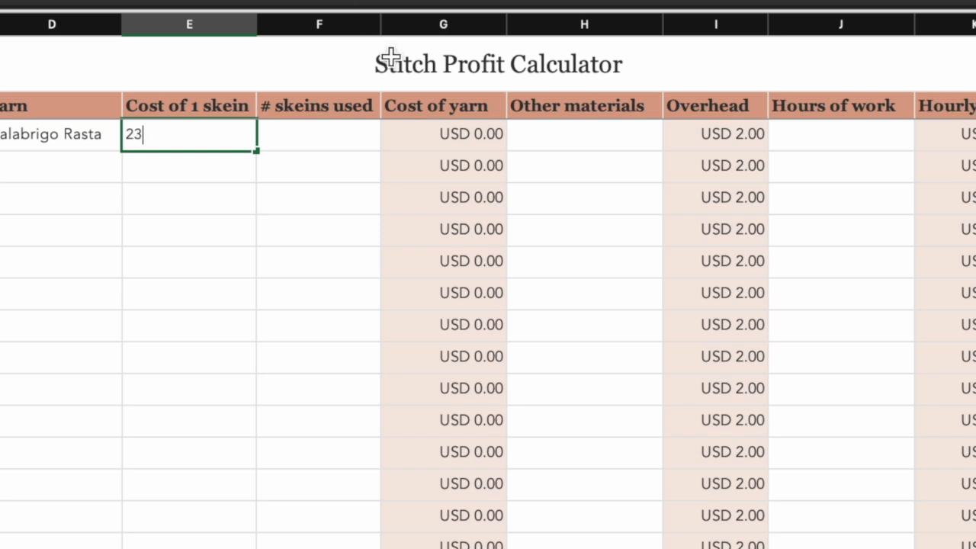
left_click(325, 142)
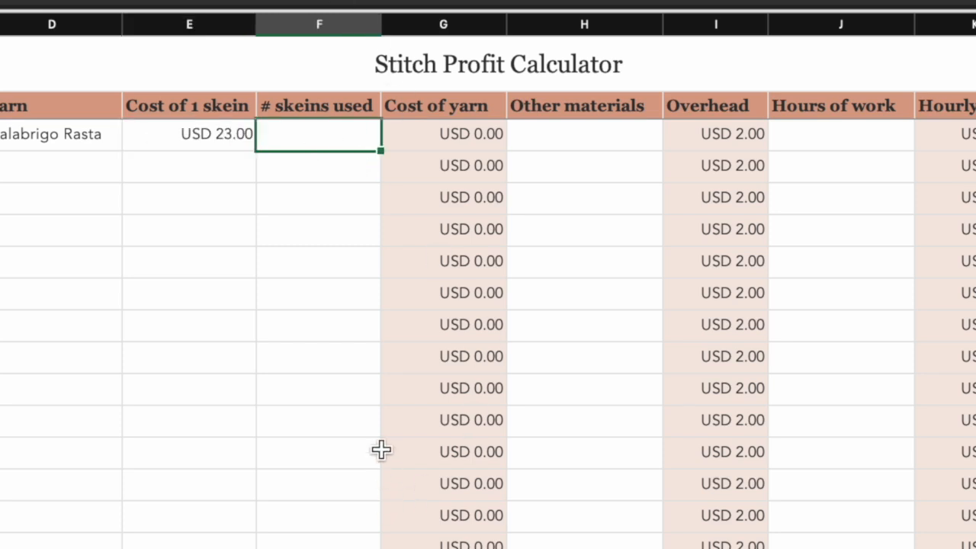
type("0.5")
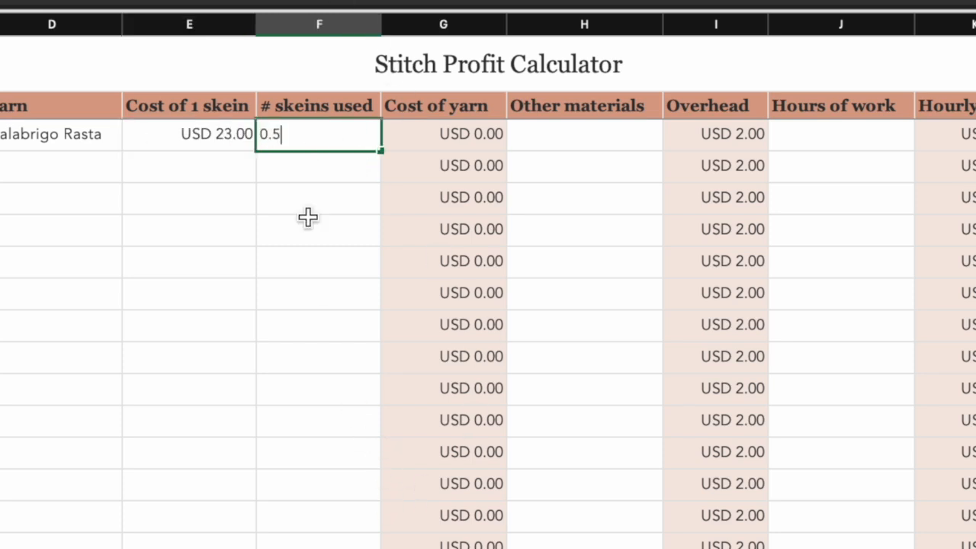
left_click(301, 167)
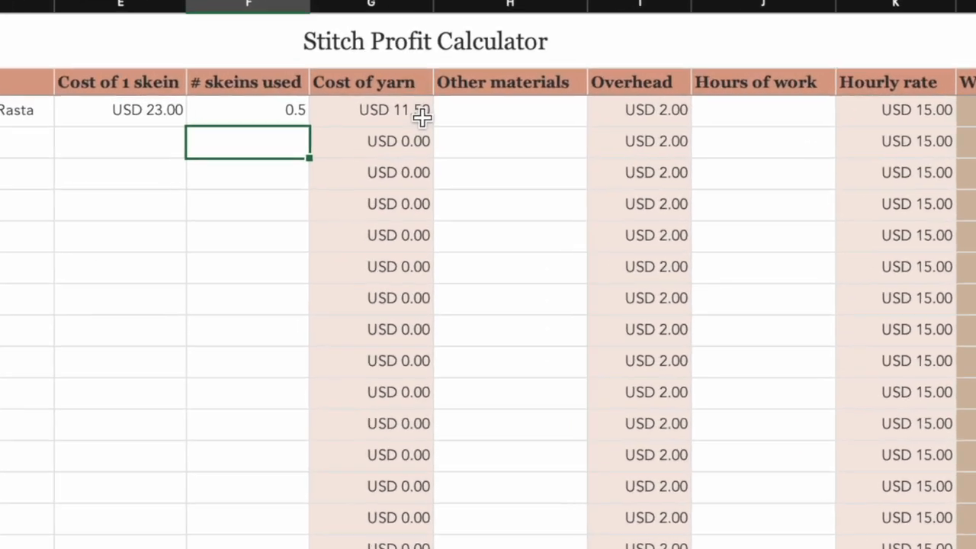
Check the headband's cost of yarn formula and set its other materials cost to USD 1.00.
left_click(404, 124)
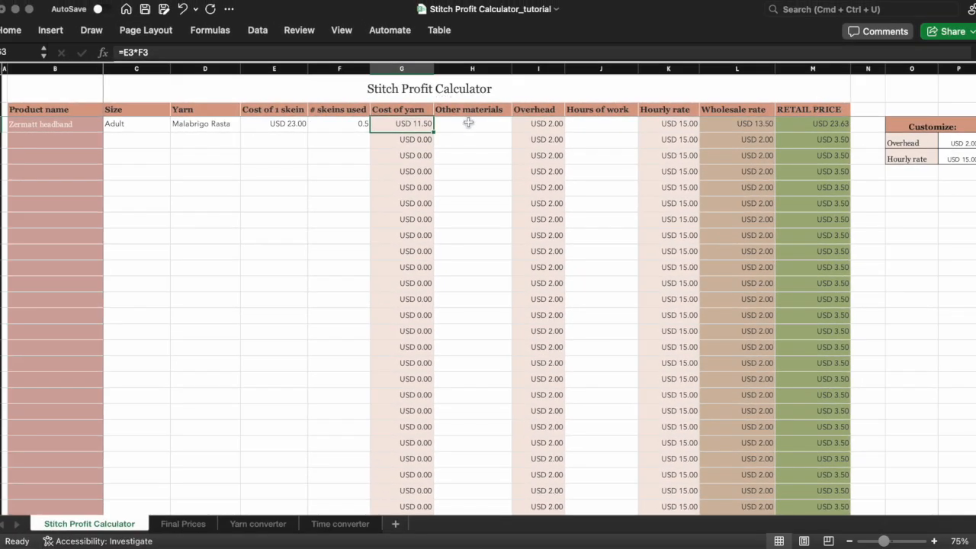
left_click(468, 125)
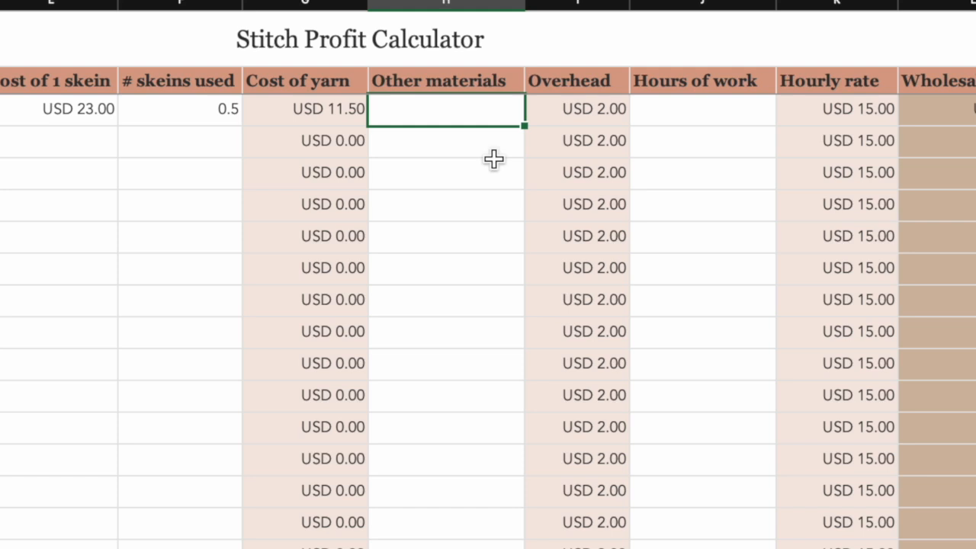
key("Return")
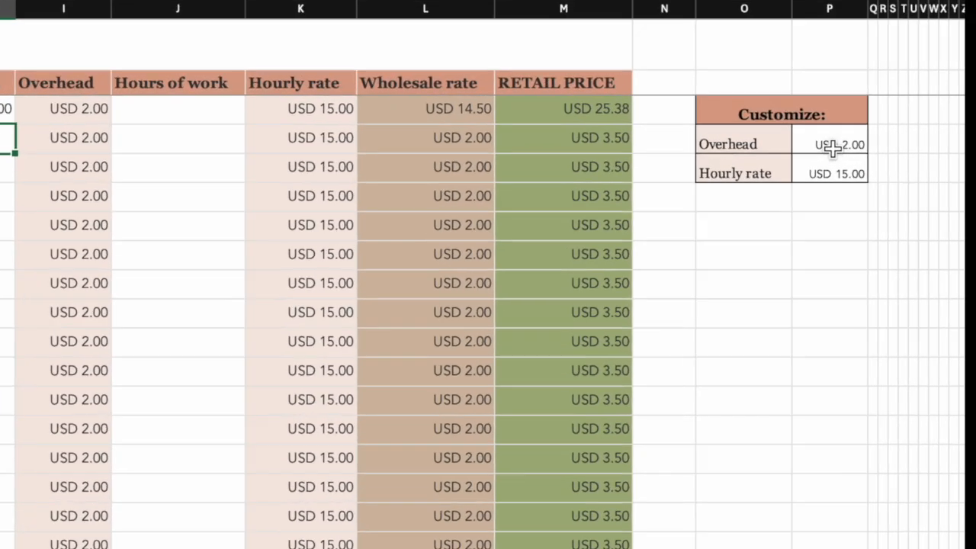
Try an overhead of 3 in the Customize table and restore it to 2.
left_click(901, 144)
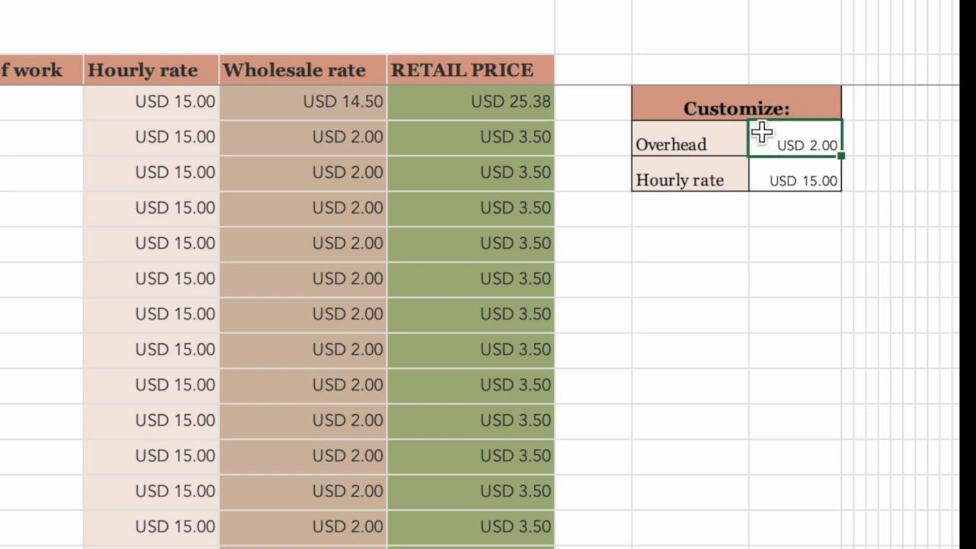
type("3")
key("Return")
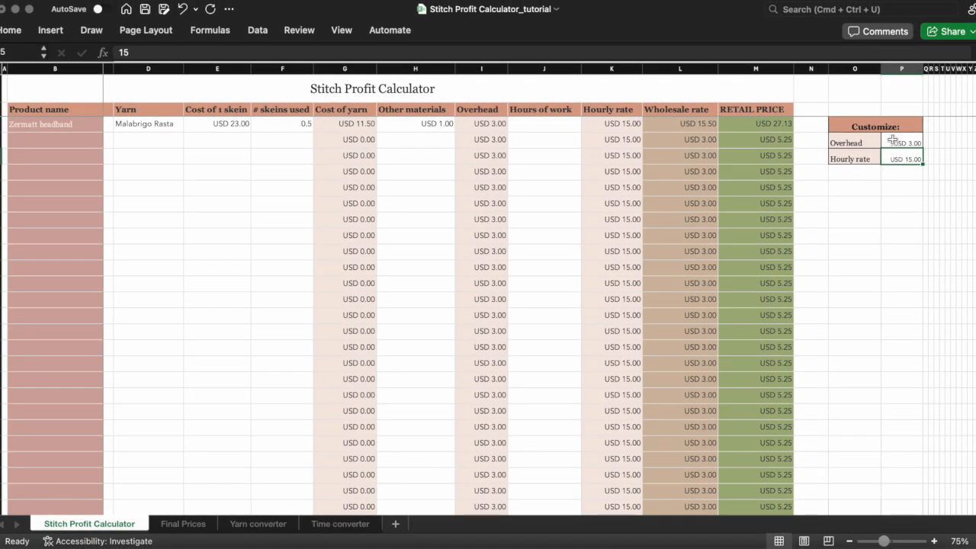
left_click(876, 143)
type("2")
key("Return")
Enter 0.75 as the hours of work for the Zermatt headband.
left_click(518, 123)
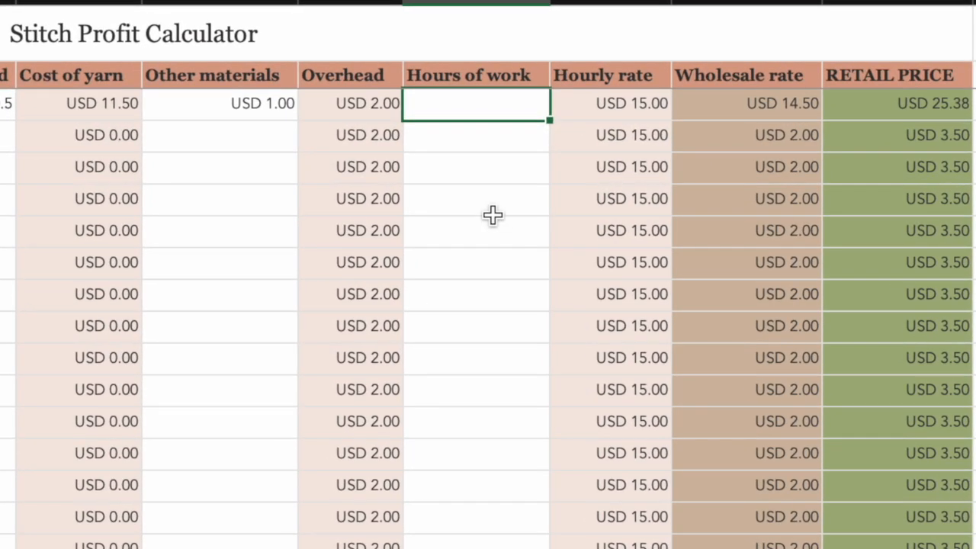
type("0.75")
left_click(462, 135)
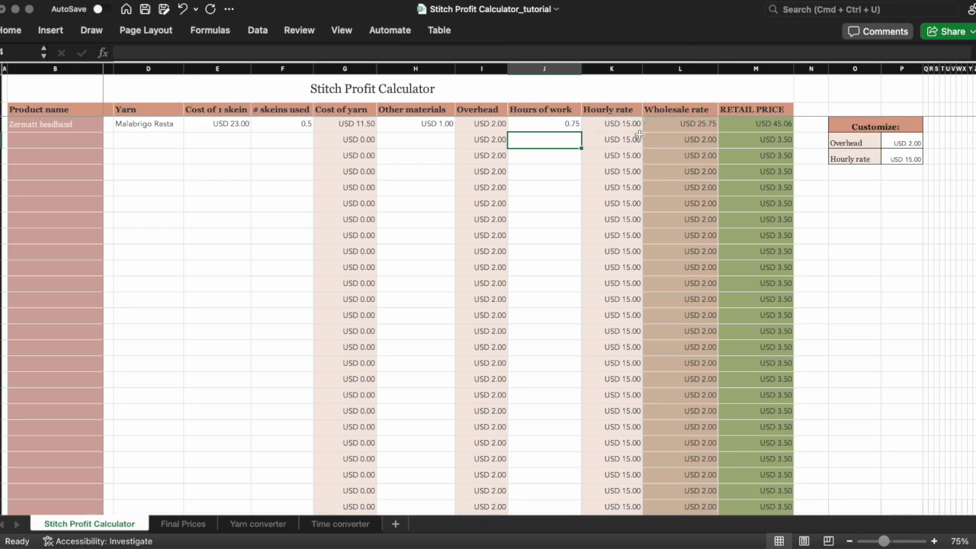
Try an hourly rate of 10 in the Customize table, restore it to 15, and check the headband's retail price.
left_click(907, 160)
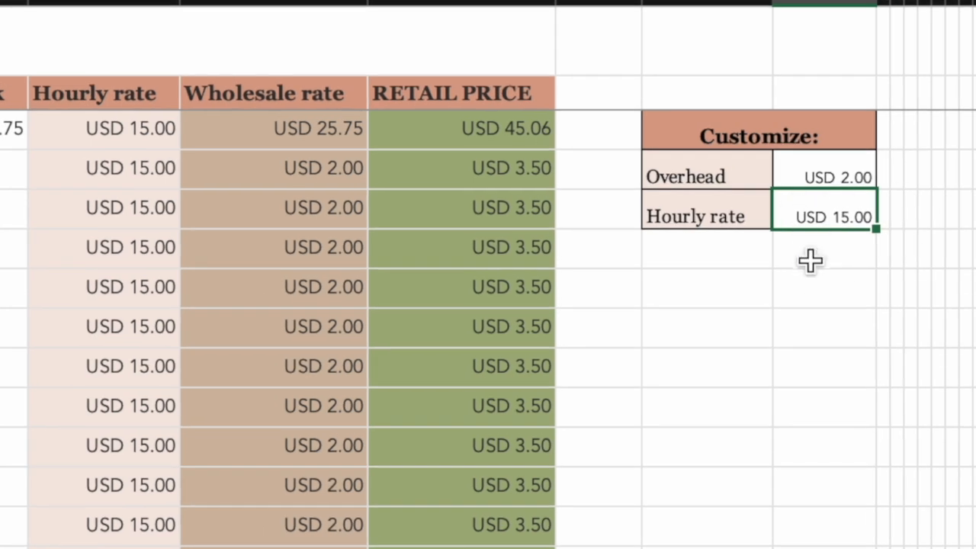
type("10")
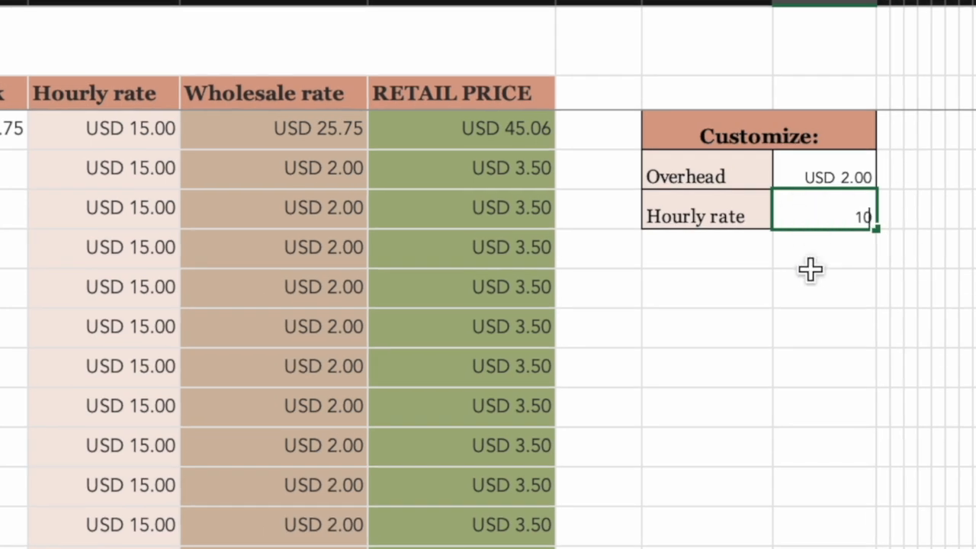
left_click(826, 245)
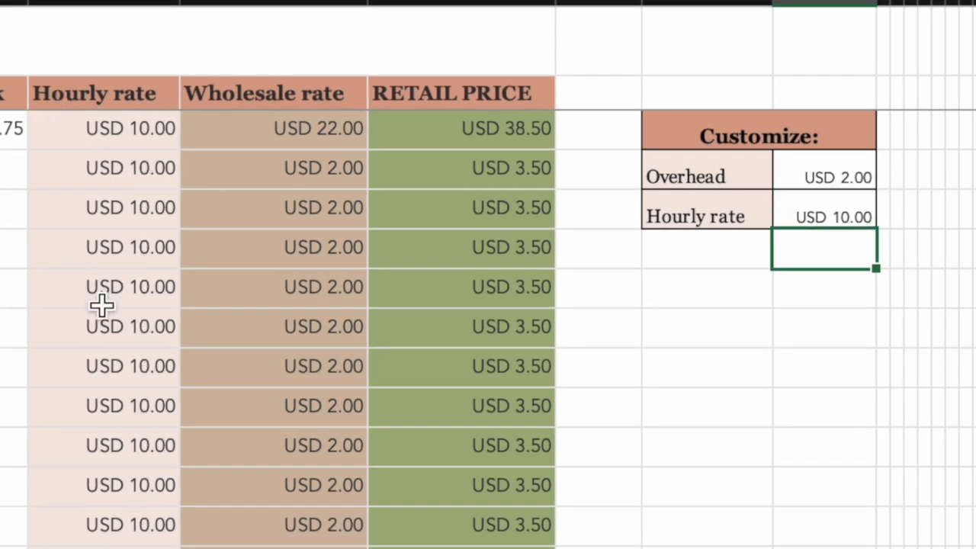
left_click(844, 210)
type("15")
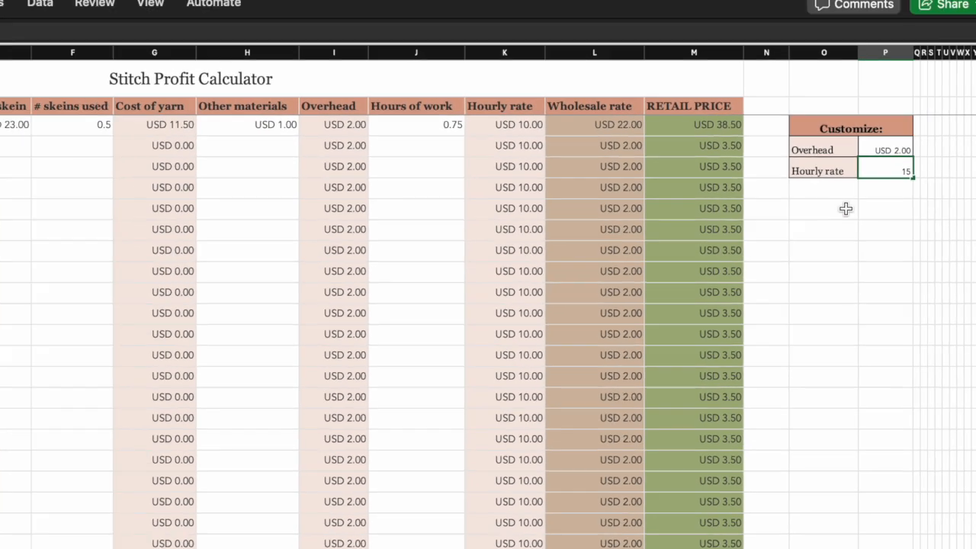
left_click(845, 209)
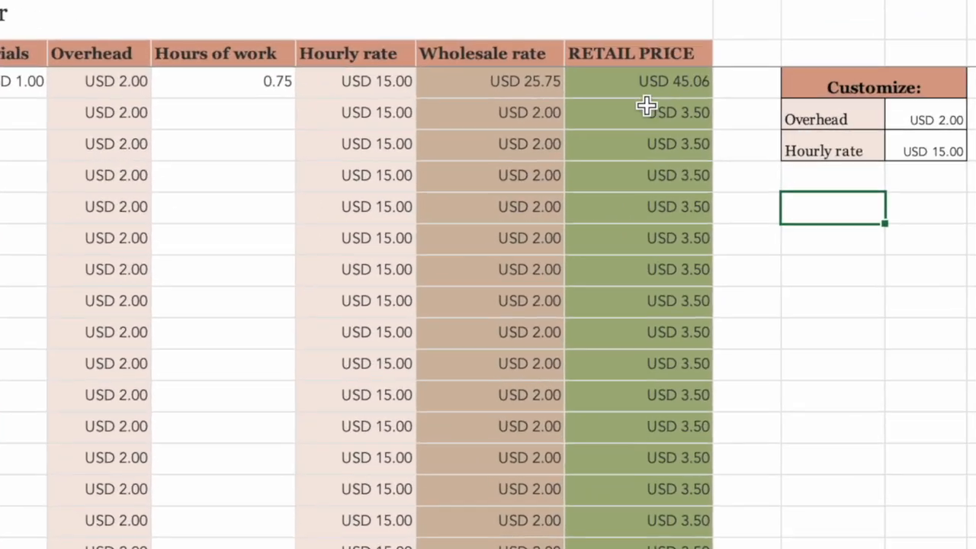
left_click(632, 82)
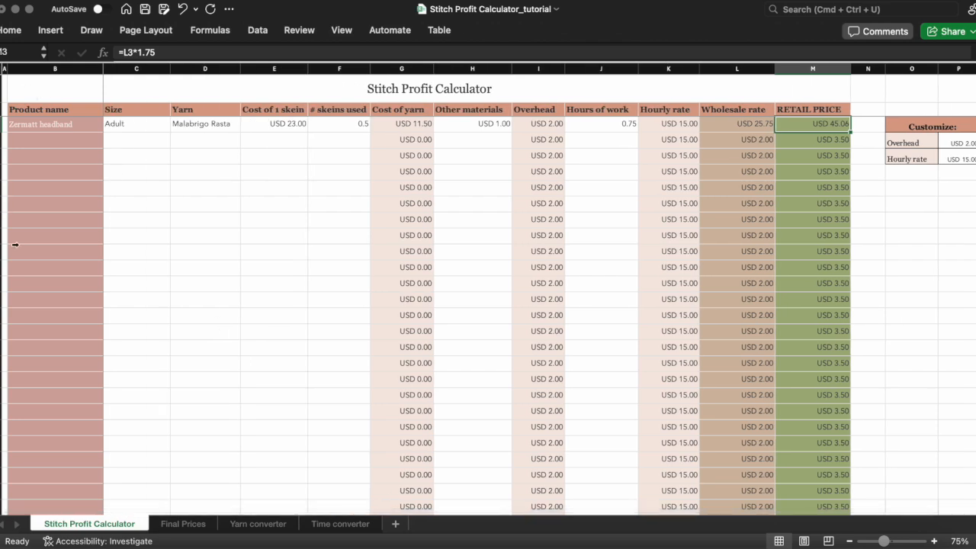
Insert a new table row below the last row of the product table.
scroll(29, 309, "down", 10)
scroll(29, 309, "up", 2)
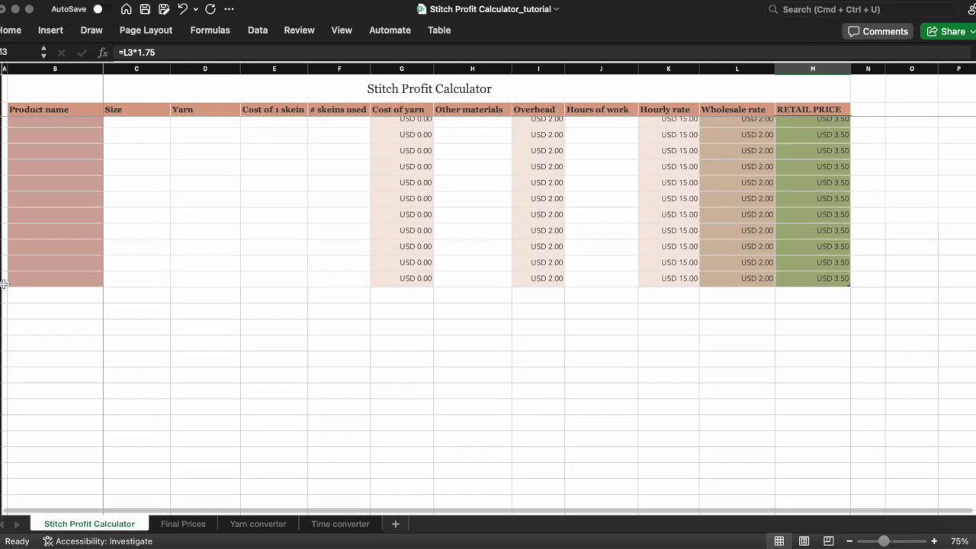
left_click(122, 279)
right_click(122, 279)
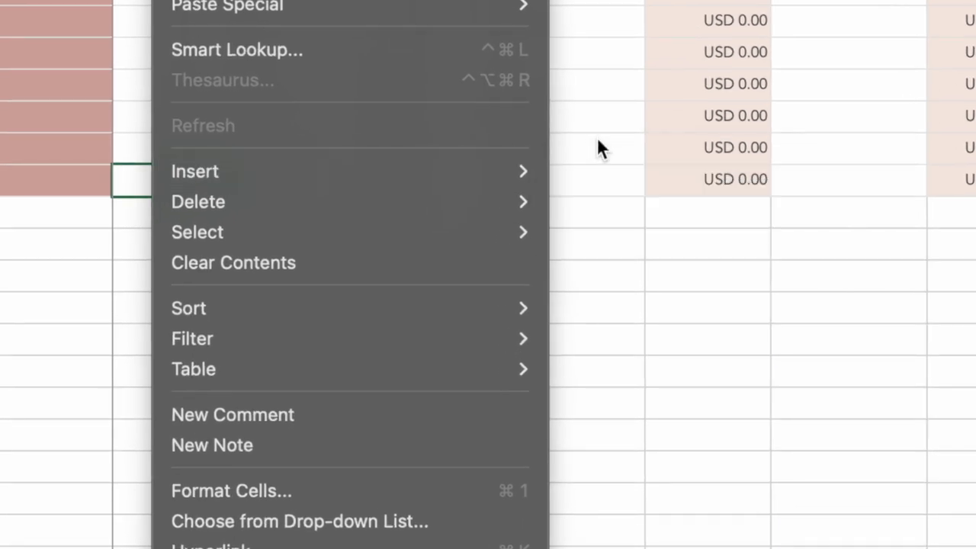
mouse_move(516, 177)
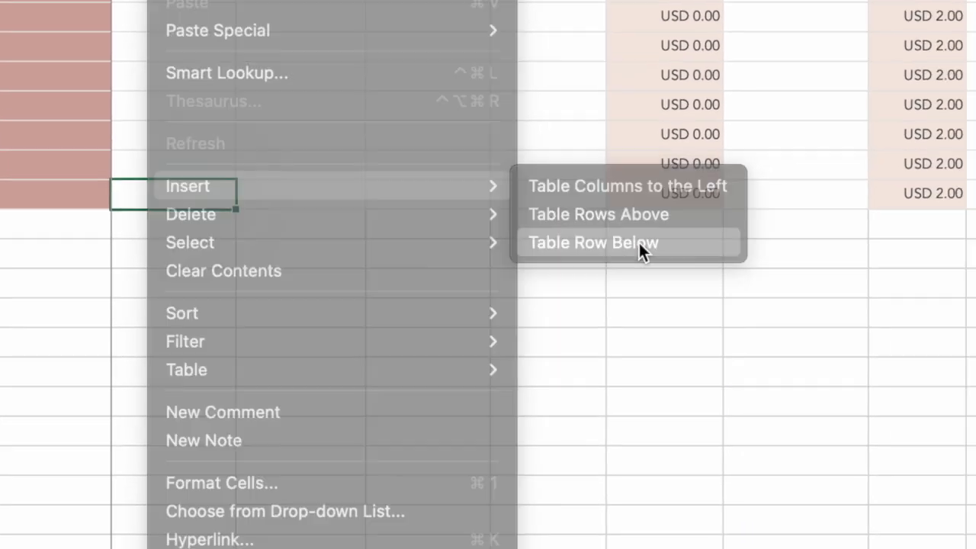
left_click(638, 241)
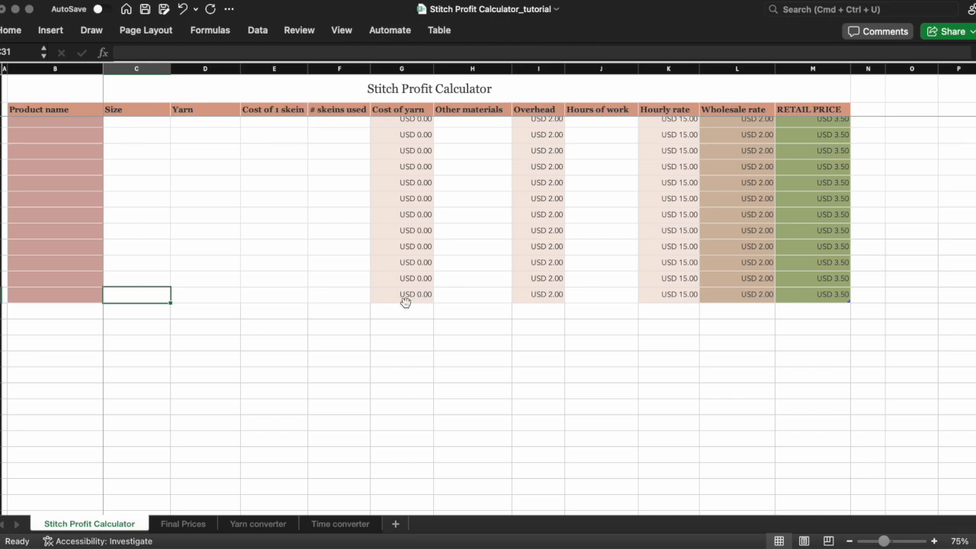
scroll(160, 306, "up", 3)
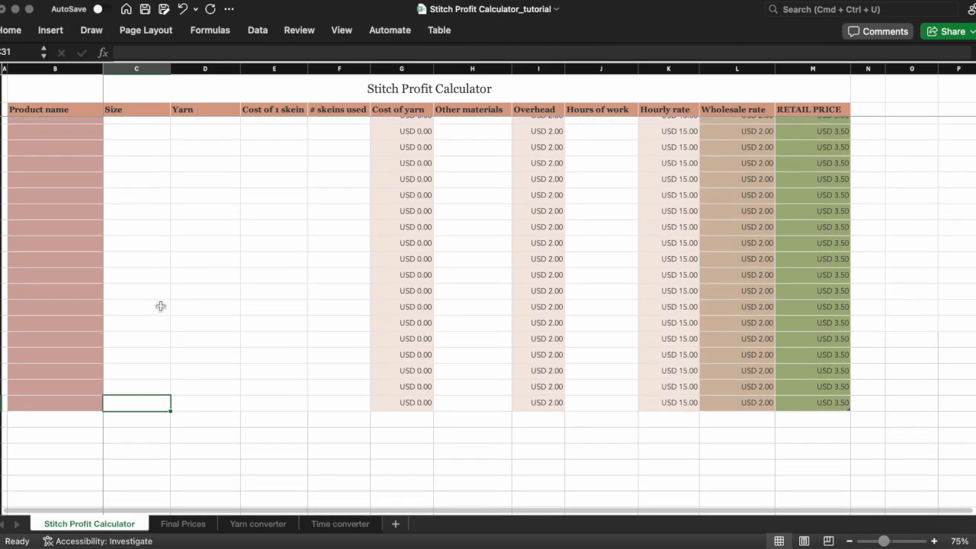
Insert an empty table row directly below the Zermatt headband row of the product table and check the table's end.
scroll(133, 183, "up", 3)
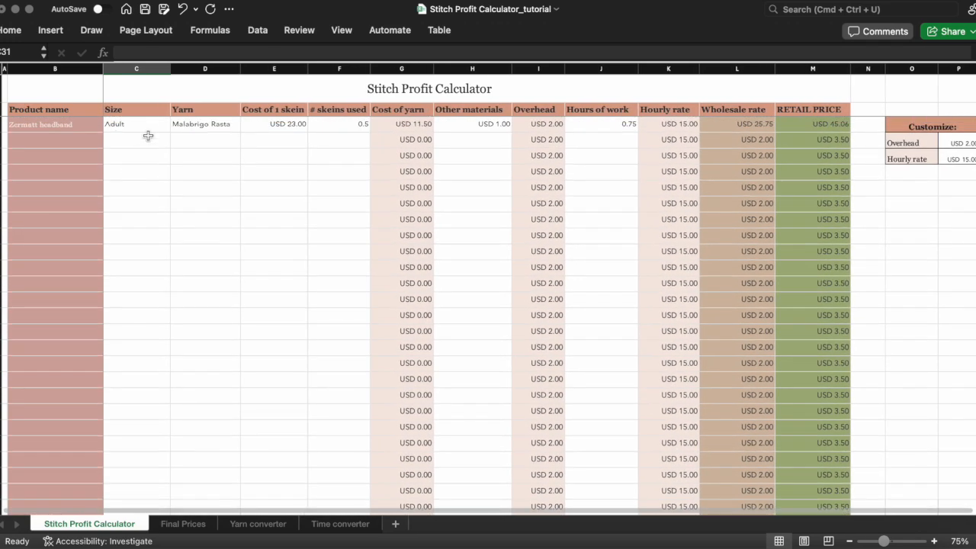
left_click(137, 141)
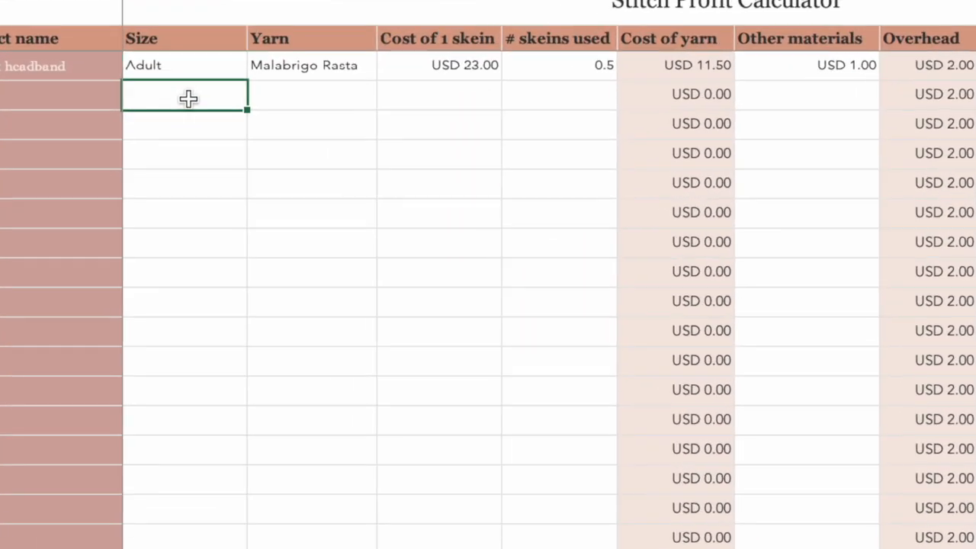
right_click(139, 141)
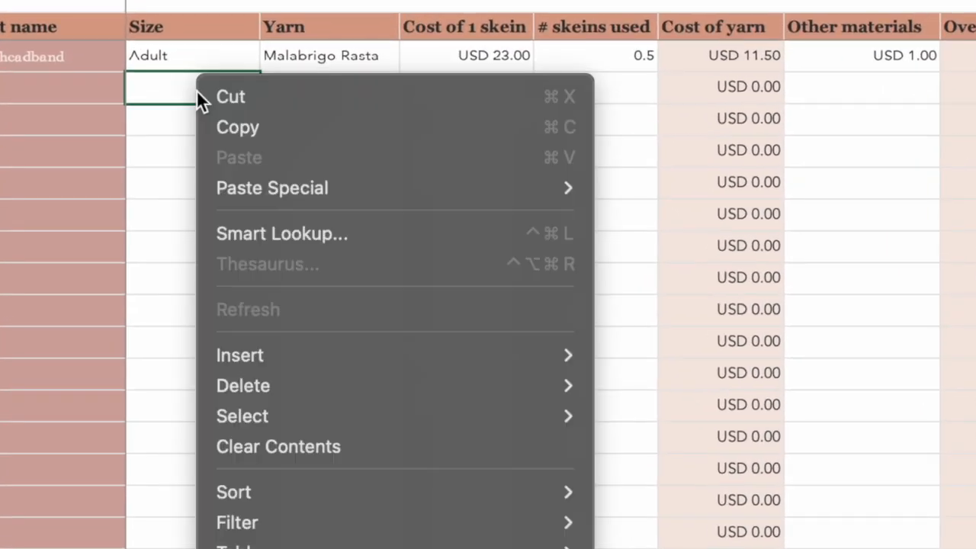
mouse_move(423, 361)
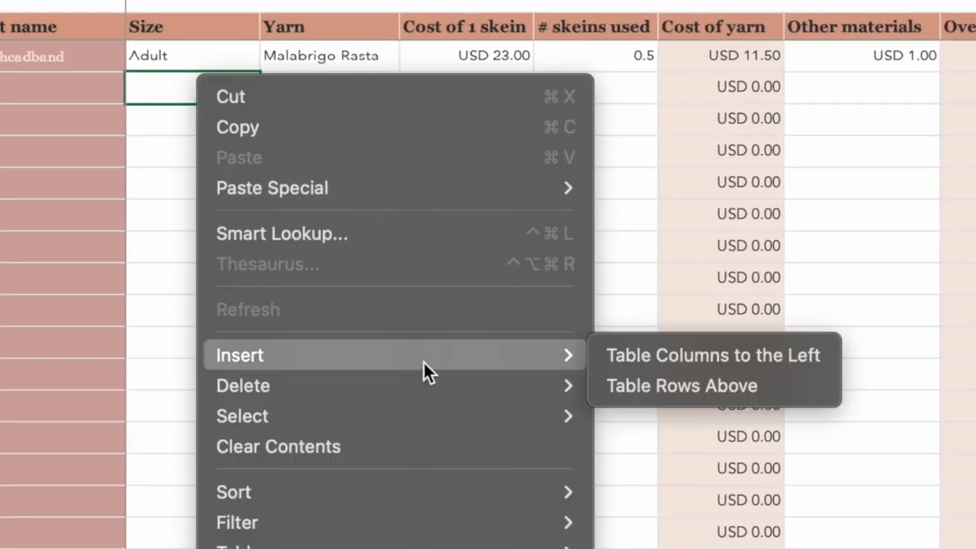
left_click(691, 384)
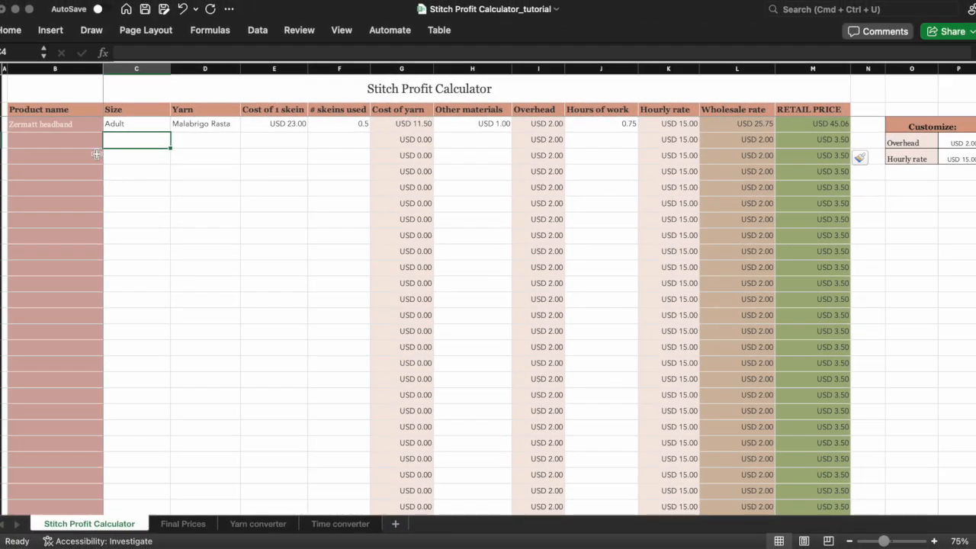
scroll(56, 220, "down", 5)
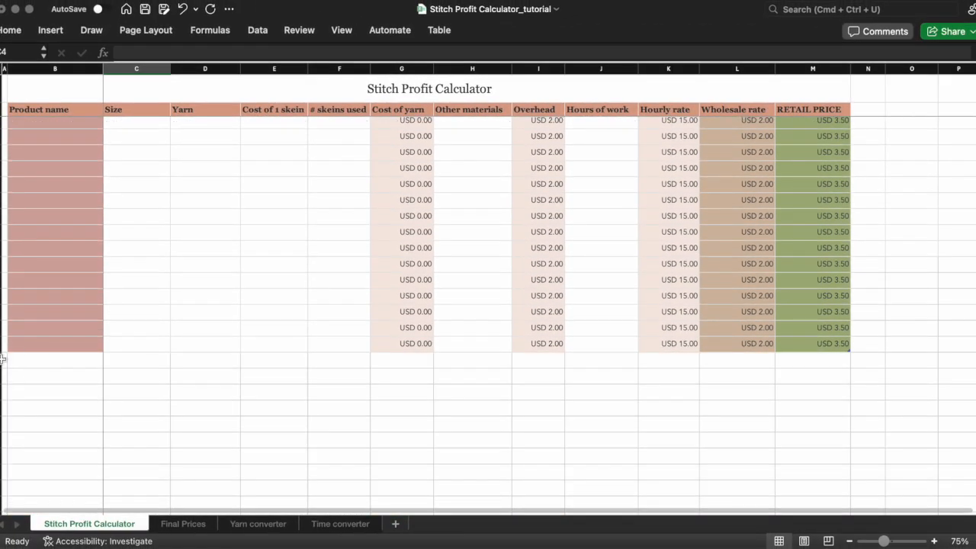
Try inserting a table row above row 8 on the Final Prices sheet and undo it.
left_click(184, 523)
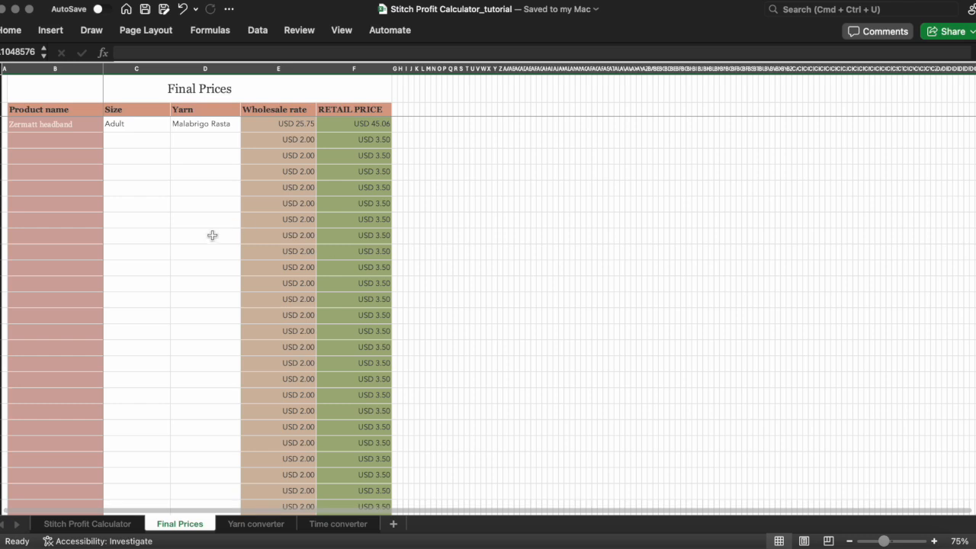
right_click(153, 208)
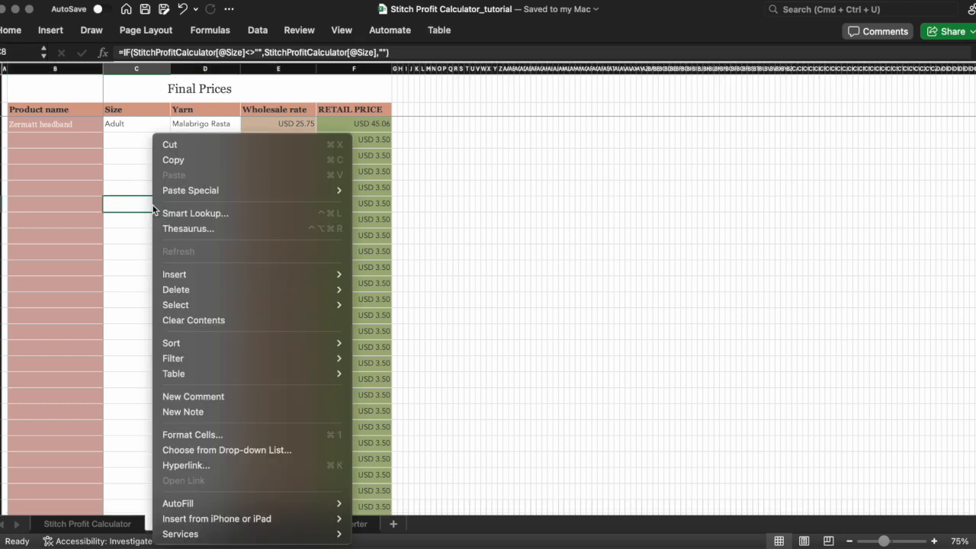
mouse_move(305, 283)
left_click(405, 291)
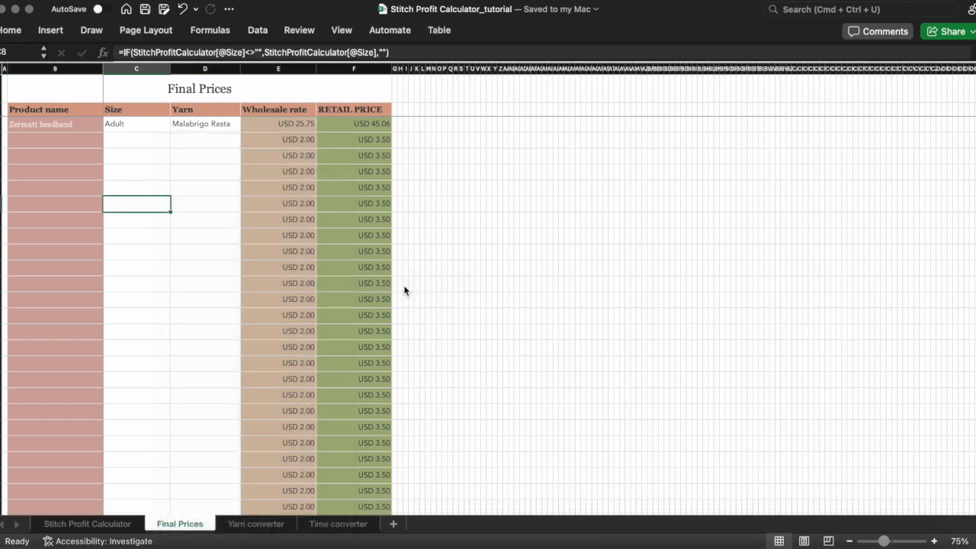
key("super+z")
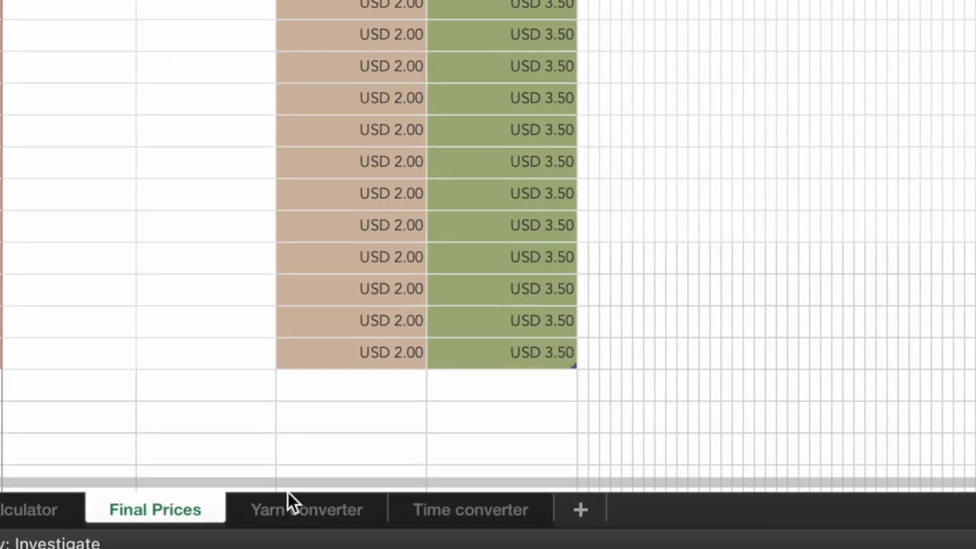
Examine the example row on the Yarn converter sheet: skein weight, product weight and number of skeins used.
left_click(289, 502)
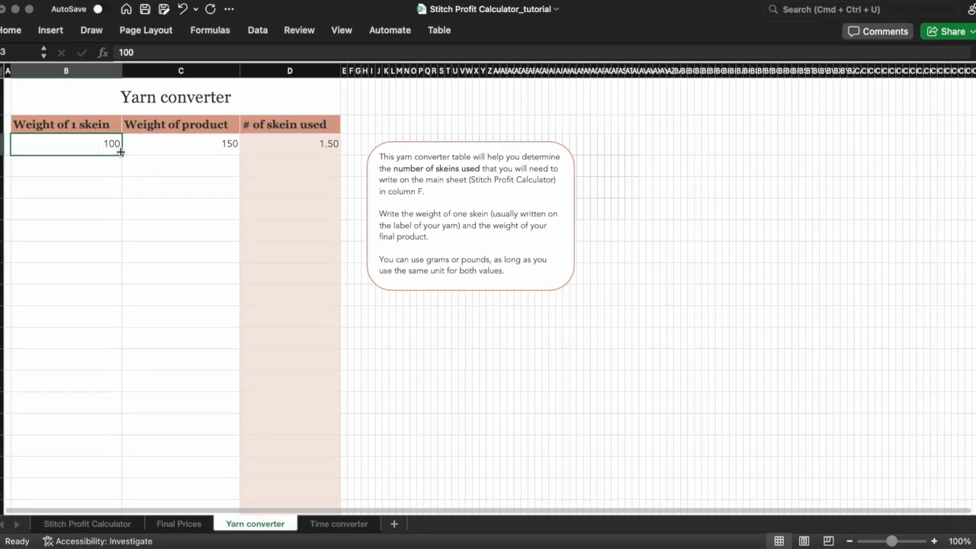
left_click(228, 144)
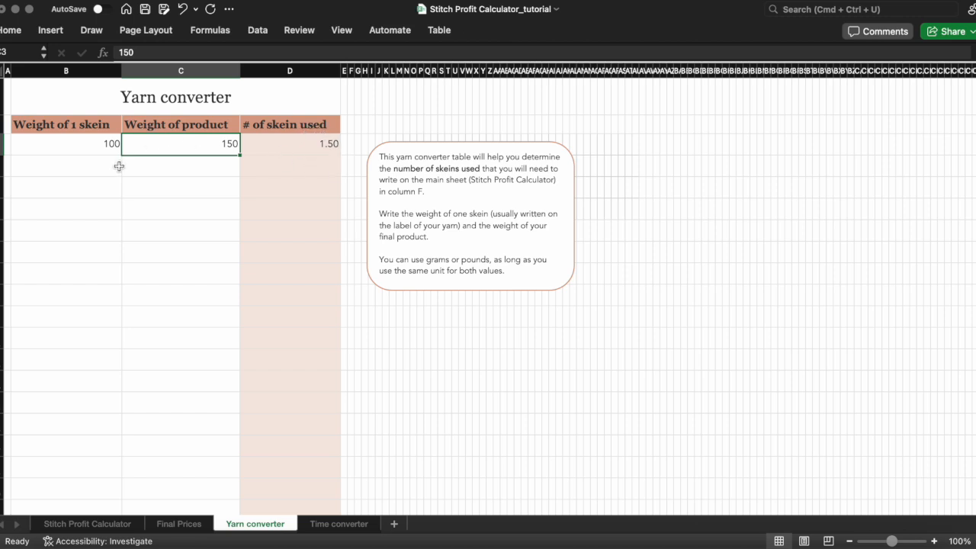
left_click(288, 151)
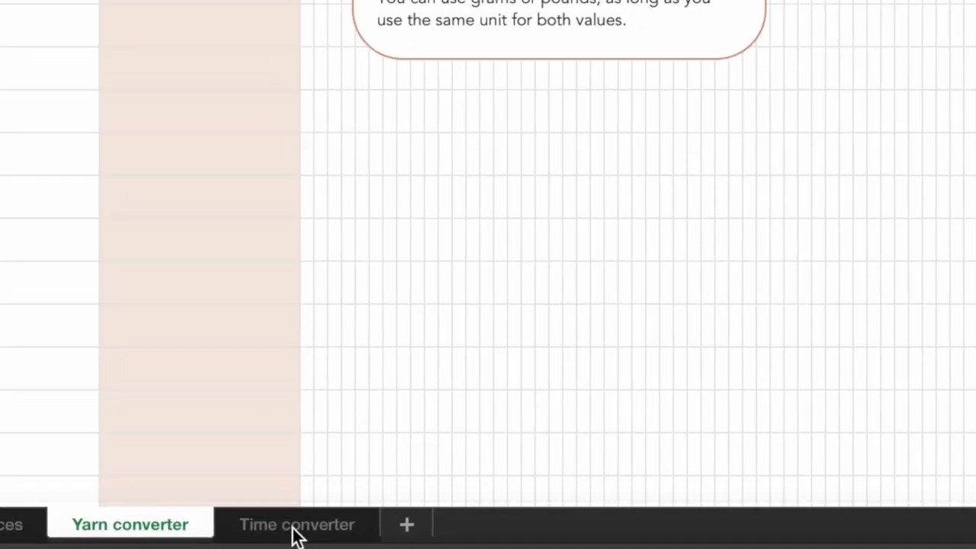
Examine the first example row on the Time converter sheet, including the hours, minutes and hours-of-work formula.
left_click(293, 526)
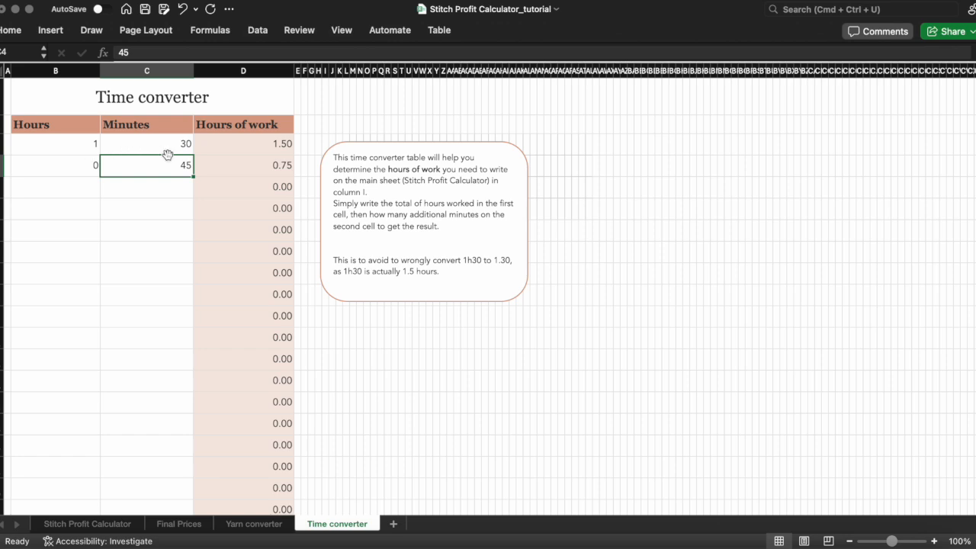
left_click(64, 144)
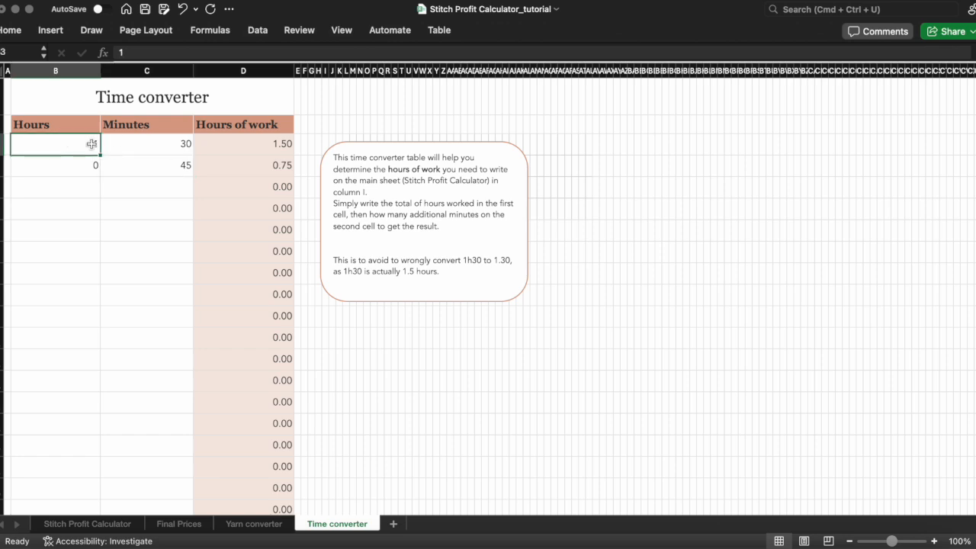
left_click(142, 146)
left_click(258, 145)
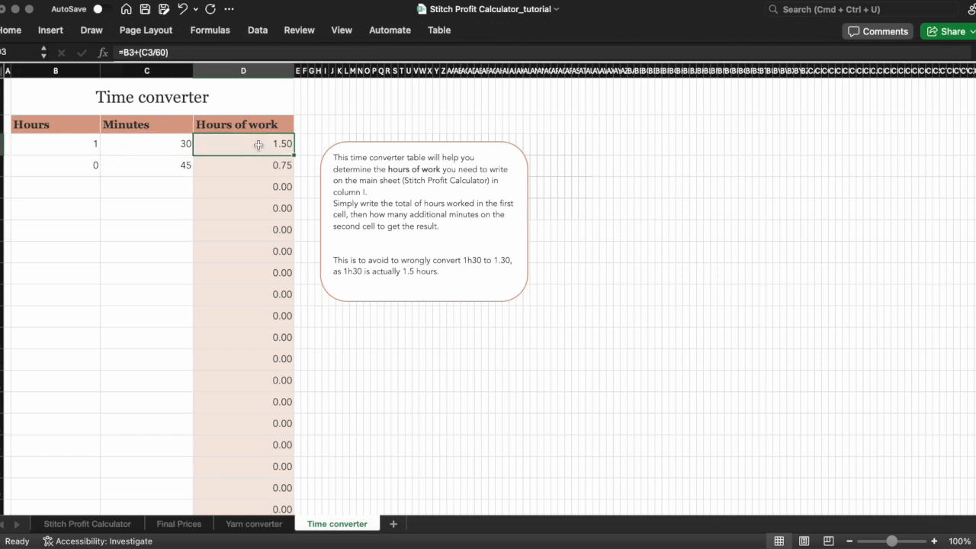
Enter 95 minutes in the first empty row of the Time converter and check the converted hours of work.
left_click(180, 189)
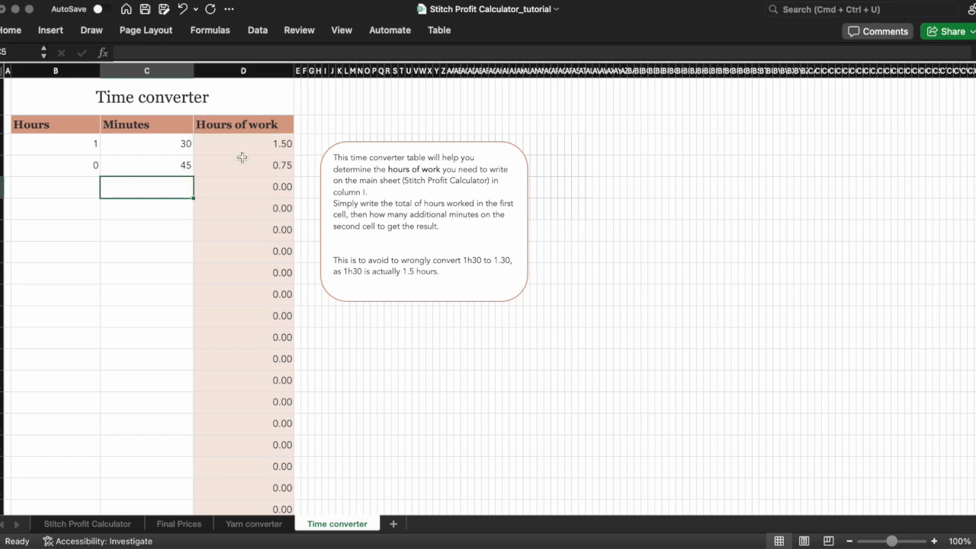
type("95")
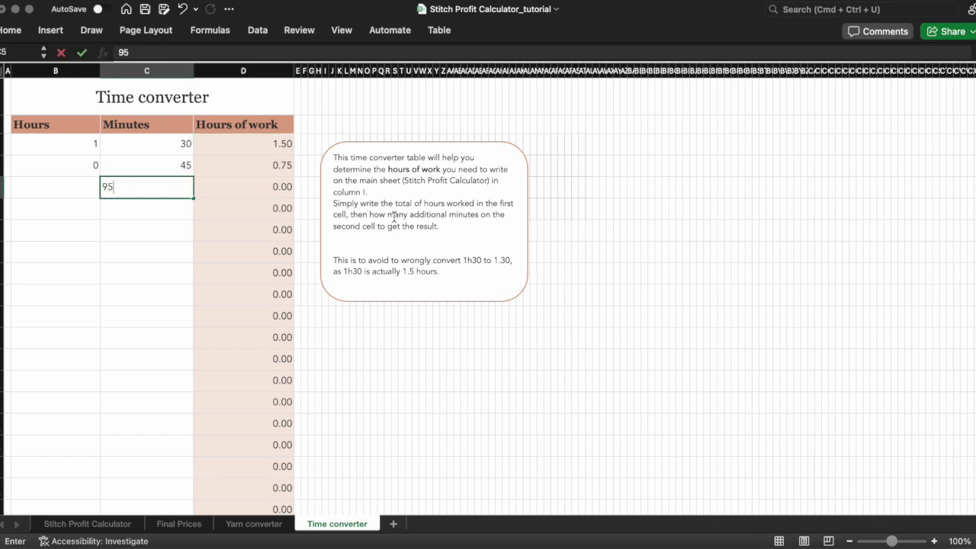
left_click(188, 213)
left_click(251, 179)
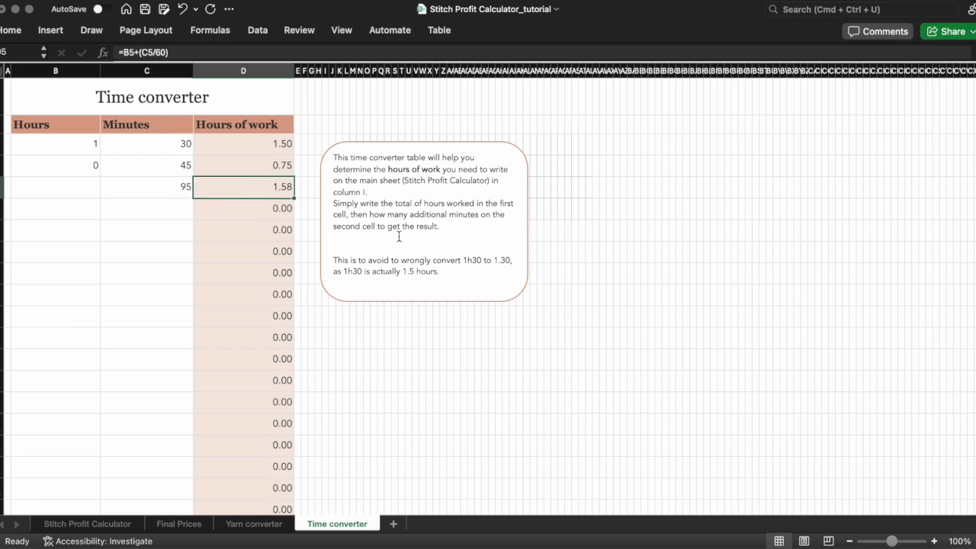
Return to the Stitch Profit Calculator sheet and inspect the Zermatt headband's retail price formula.
left_click(71, 525)
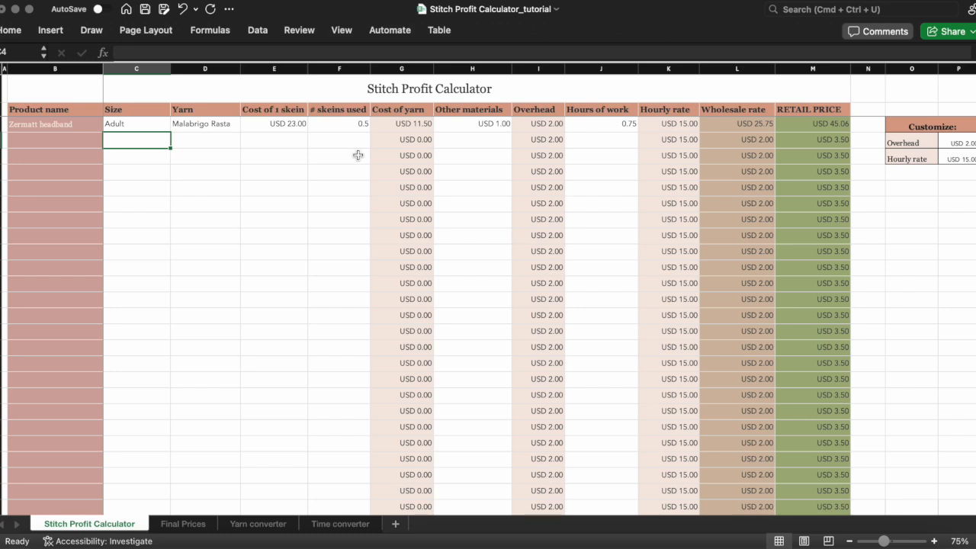
left_click(782, 130)
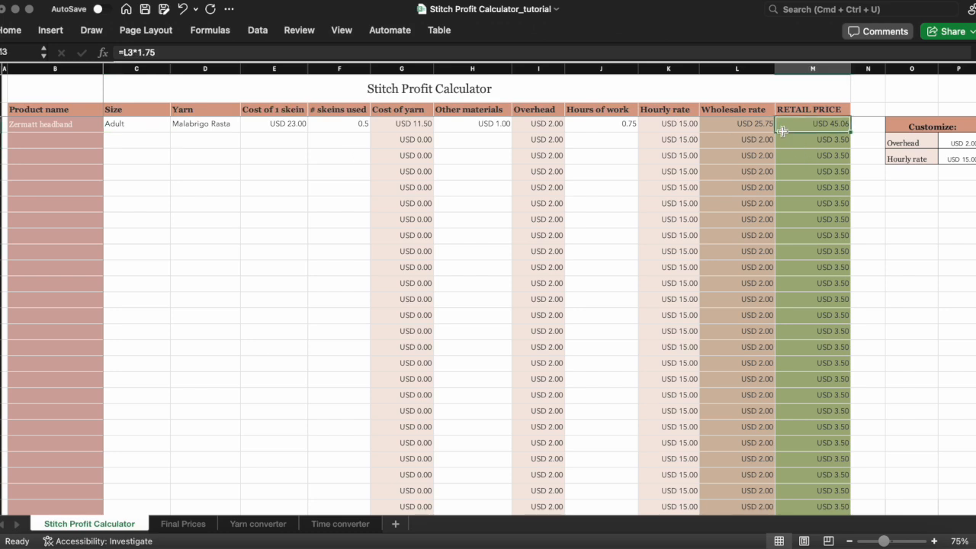